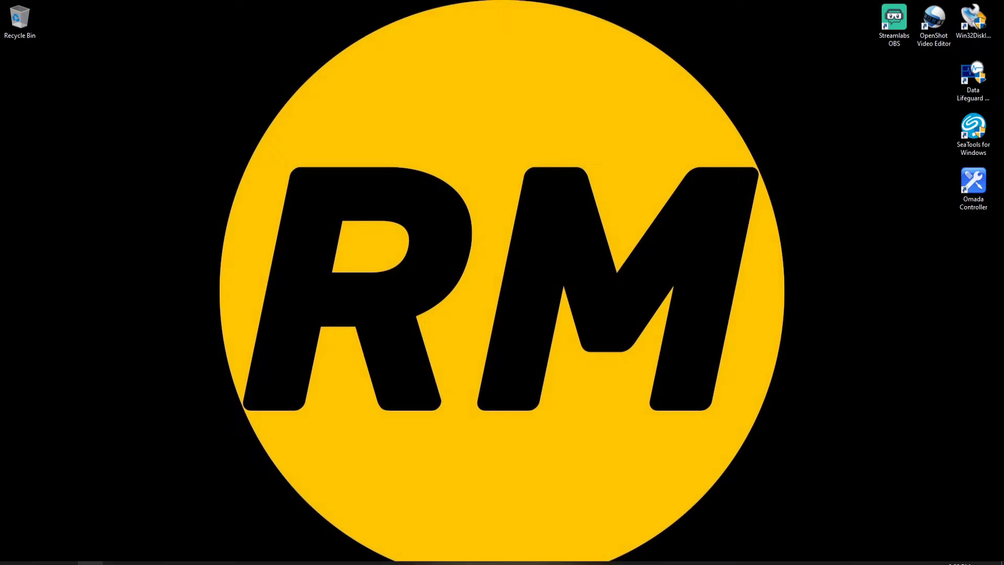
Launch File Explorer and open Computer Management from the This PC context menu
{"action": "left_click", "coordinate": [91, 563]}
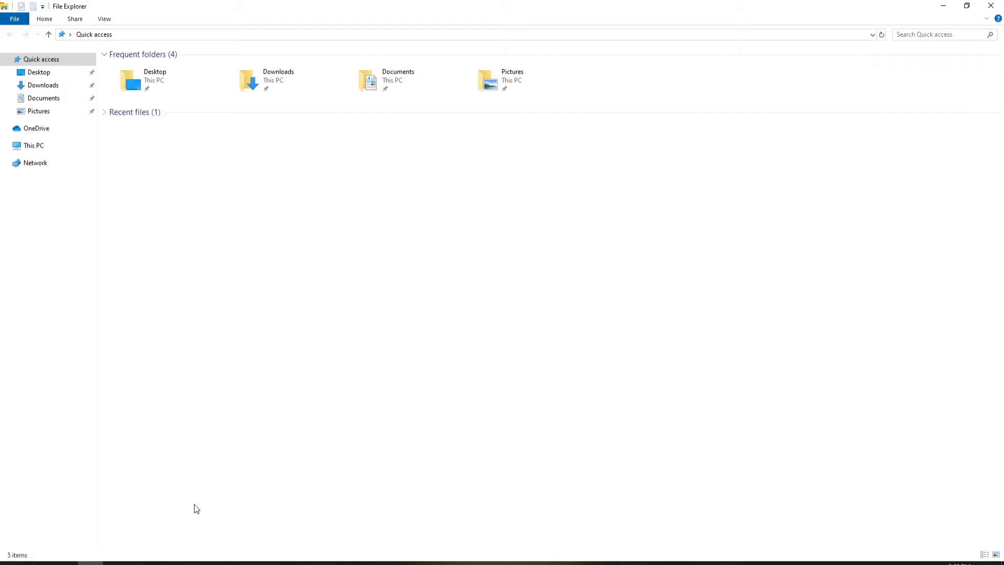
{"action": "right_click", "coordinate": [36, 152]}
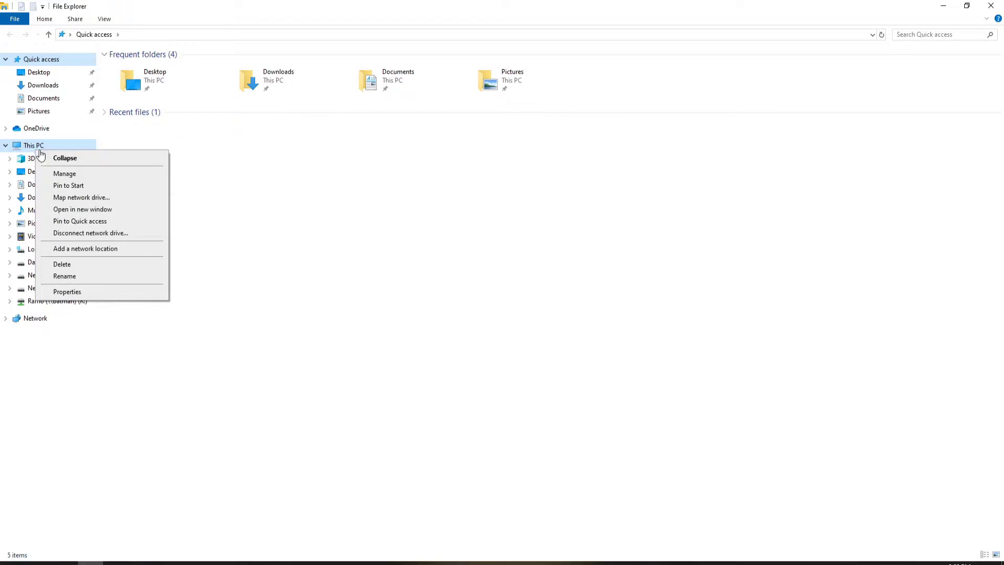
{"action": "left_click", "coordinate": [69, 170]}
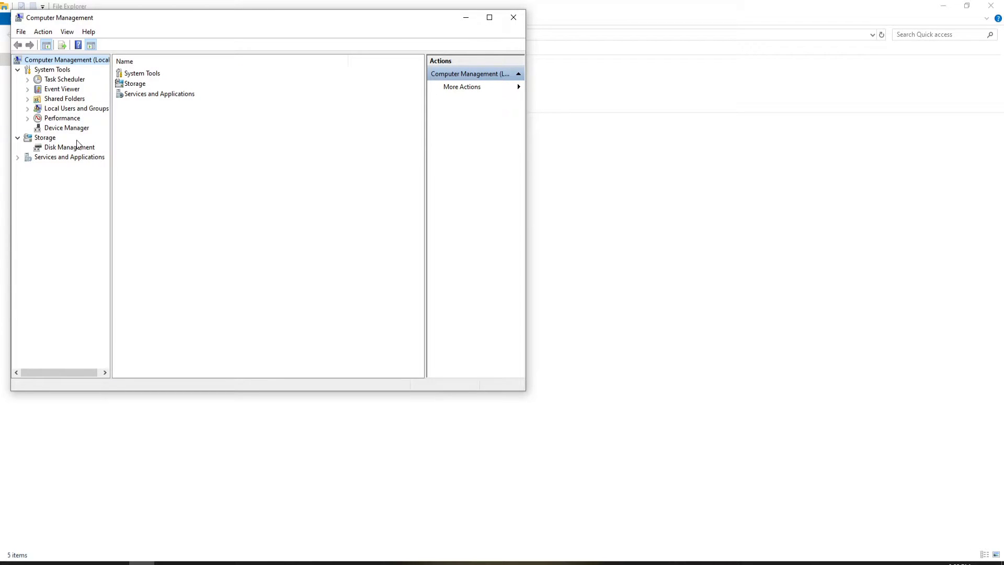
Show Disk Management maximized and select the New Volume (F:) partition on Disk 1
{"action": "left_click", "coordinate": [67, 150]}
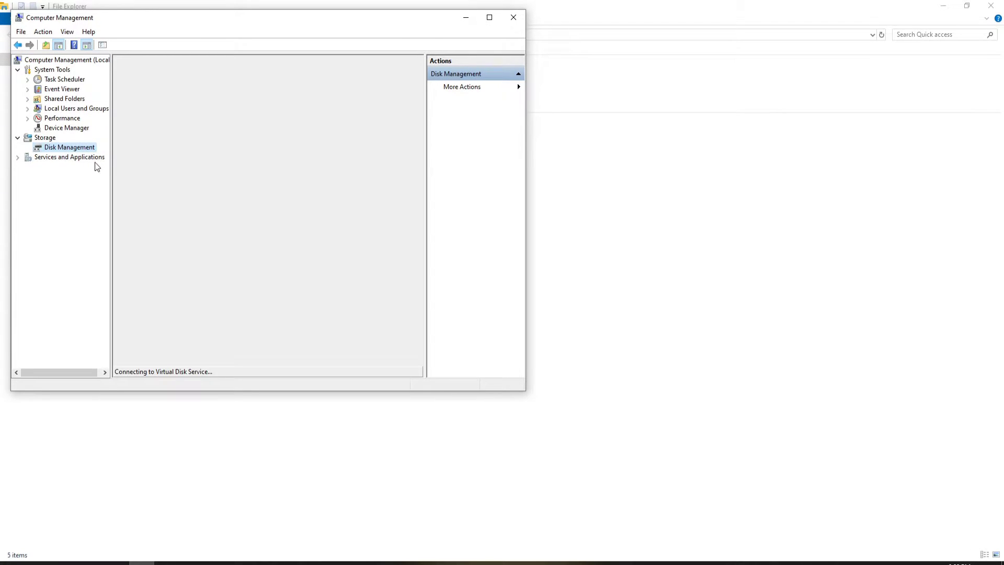
{"action": "left_click", "coordinate": [489, 18]}
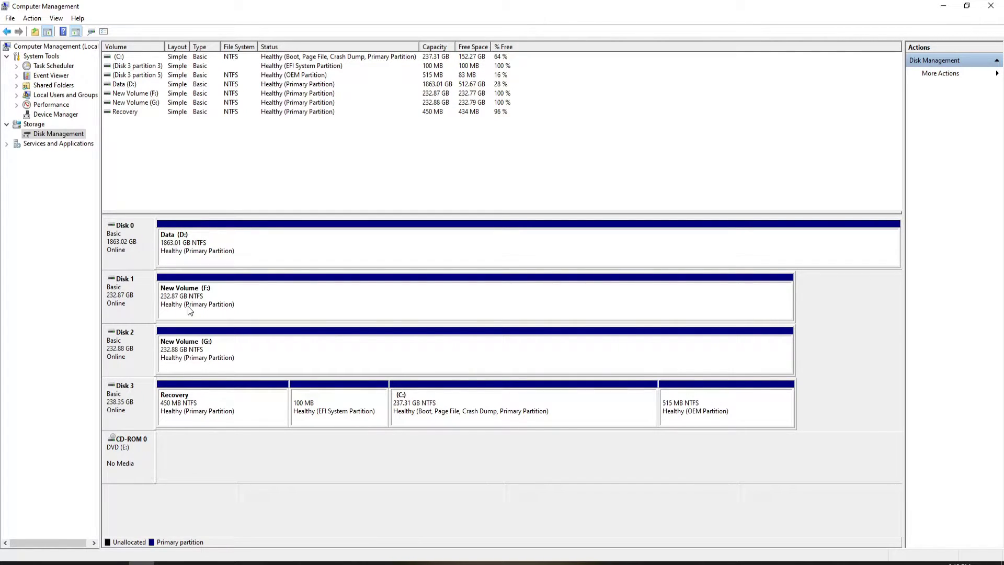
{"action": "left_click", "coordinate": [132, 298]}
{"action": "left_click", "coordinate": [226, 306]}
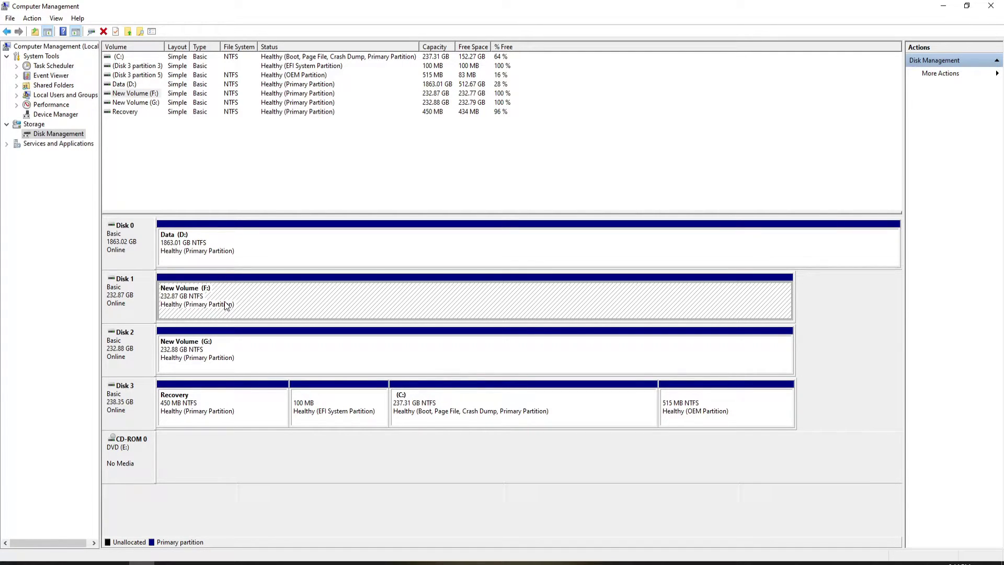
Delete and confirm removal of New Volume (F:) on Disk 1 and New Volume (G:) on Disk 2
{"action": "right_click", "coordinate": [220, 300]}
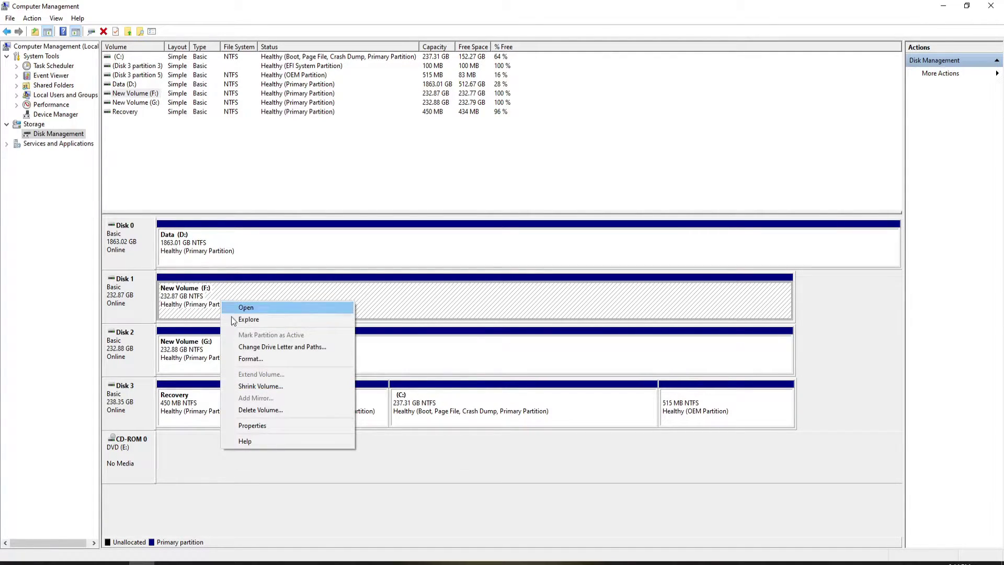
{"action": "left_click", "coordinate": [265, 413]}
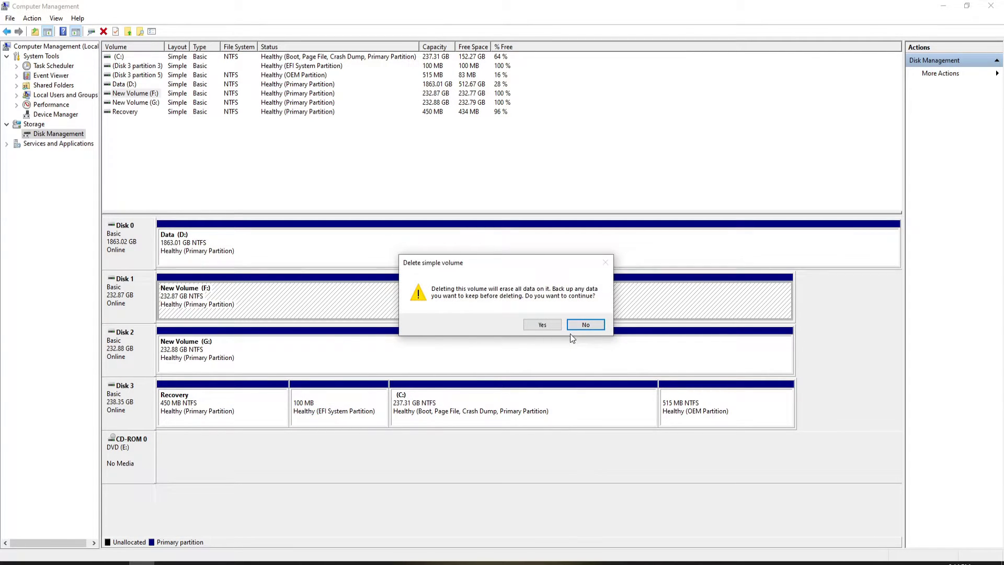
{"action": "left_click", "coordinate": [542, 325]}
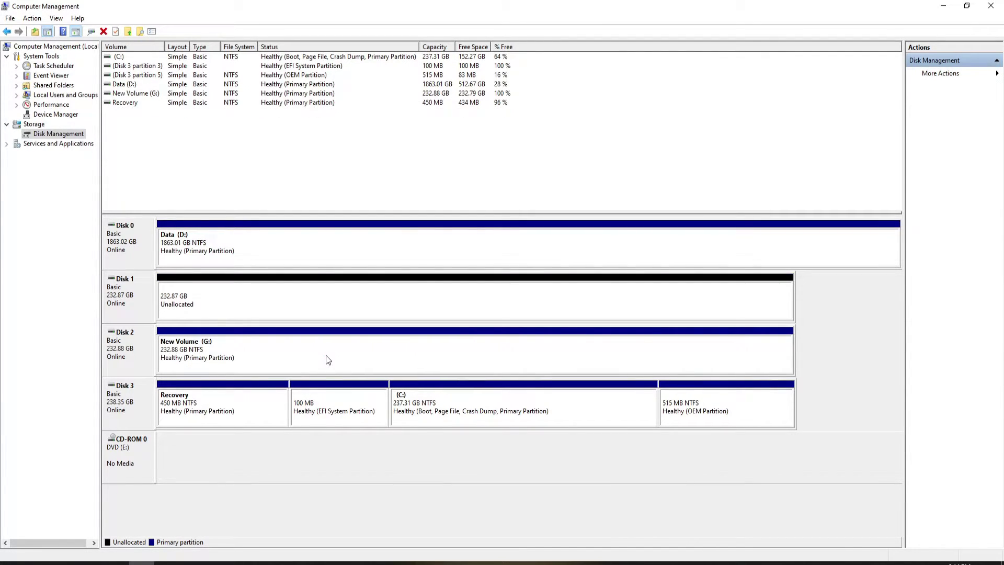
{"action": "right_click", "coordinate": [300, 353]}
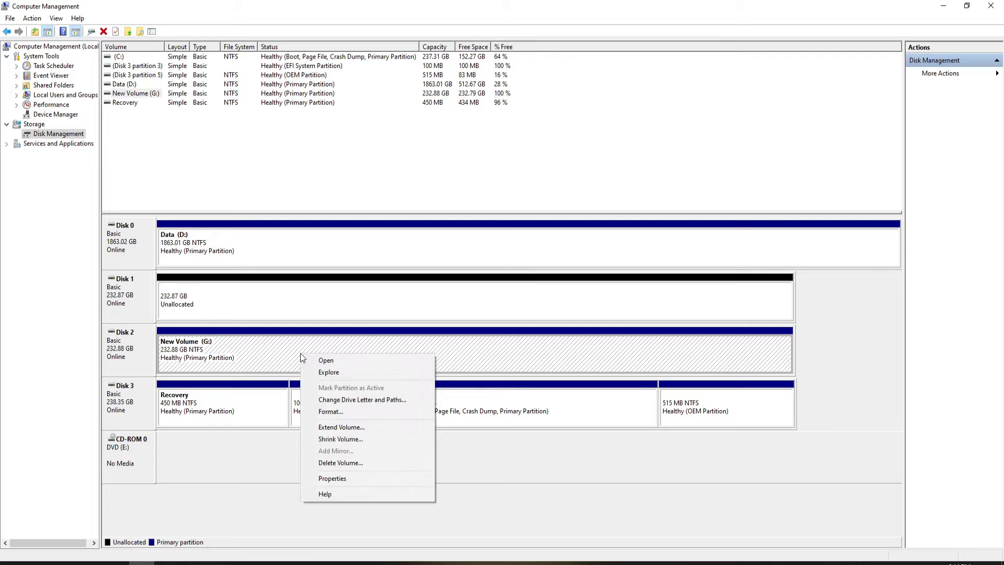
{"action": "left_click", "coordinate": [345, 463]}
{"action": "left_click", "coordinate": [538, 328]}
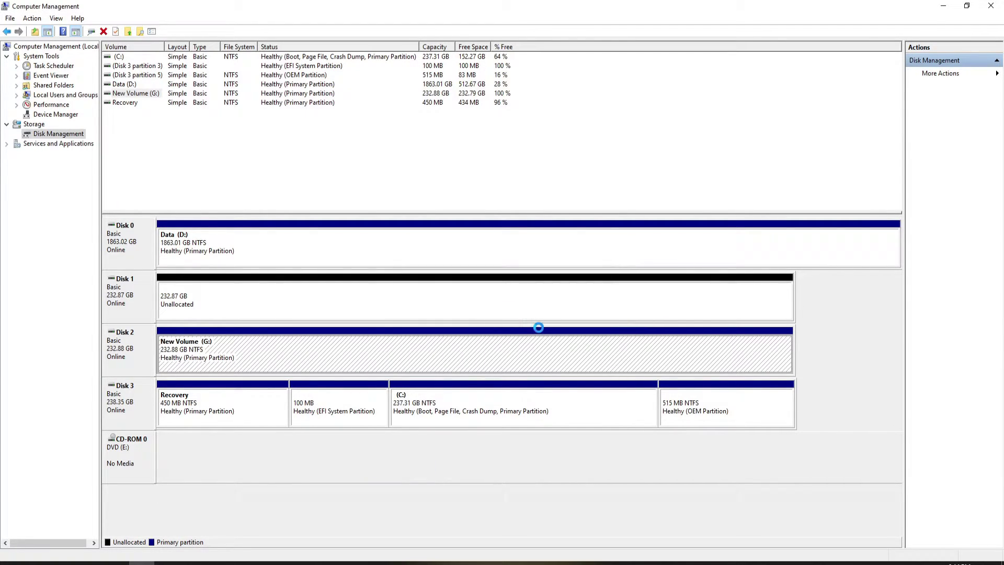
Convert both Disk 1 and Disk 2 to dynamic in a single Convert to Dynamic Disk operation
{"action": "right_click", "coordinate": [132, 289]}
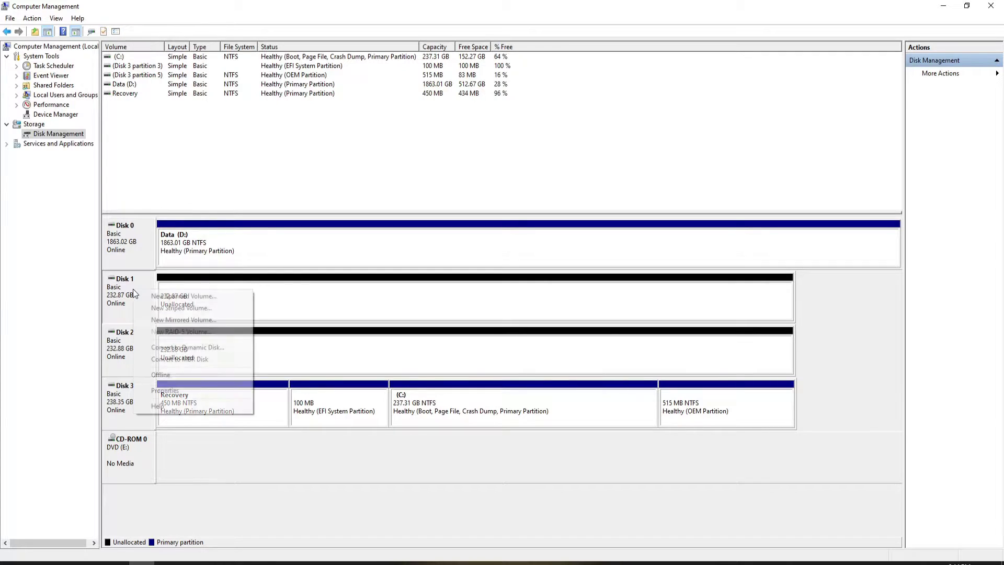
{"action": "left_click", "coordinate": [168, 349]}
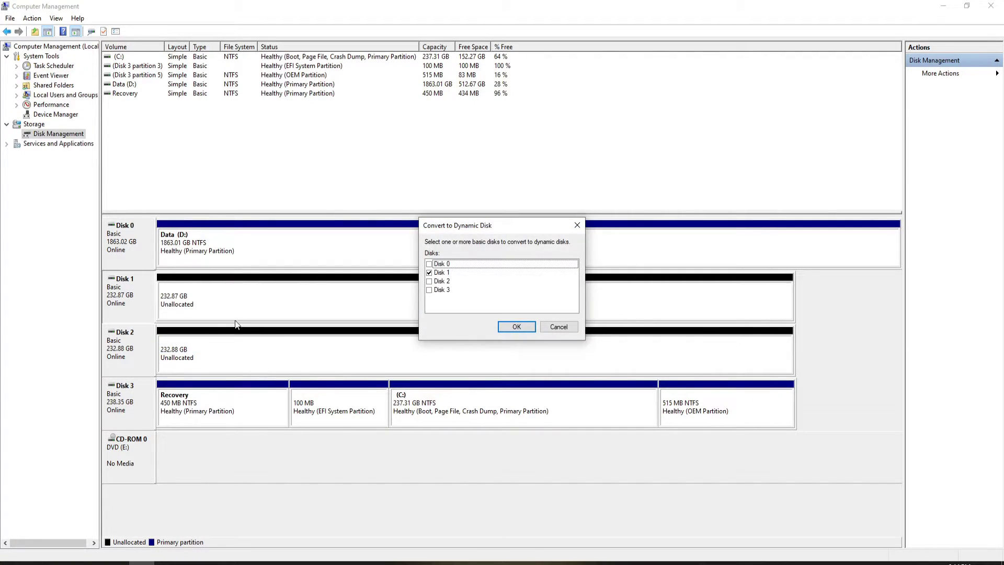
{"action": "left_click", "coordinate": [435, 282]}
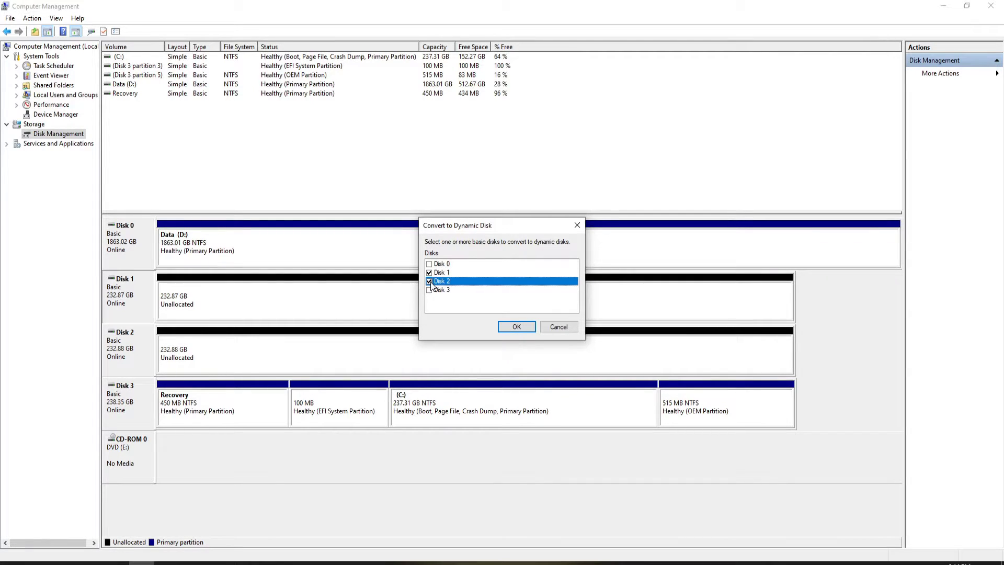
{"action": "left_click", "coordinate": [521, 327]}
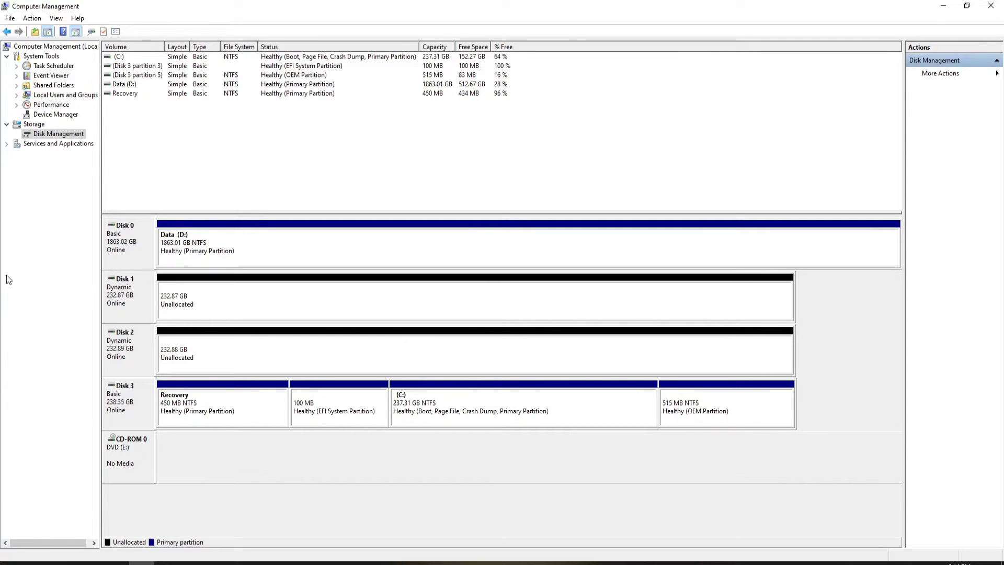
Start a New Mirrored Volume on Disk 1 and add Disk 2, using 238458 MB
{"action": "right_click", "coordinate": [129, 293]}
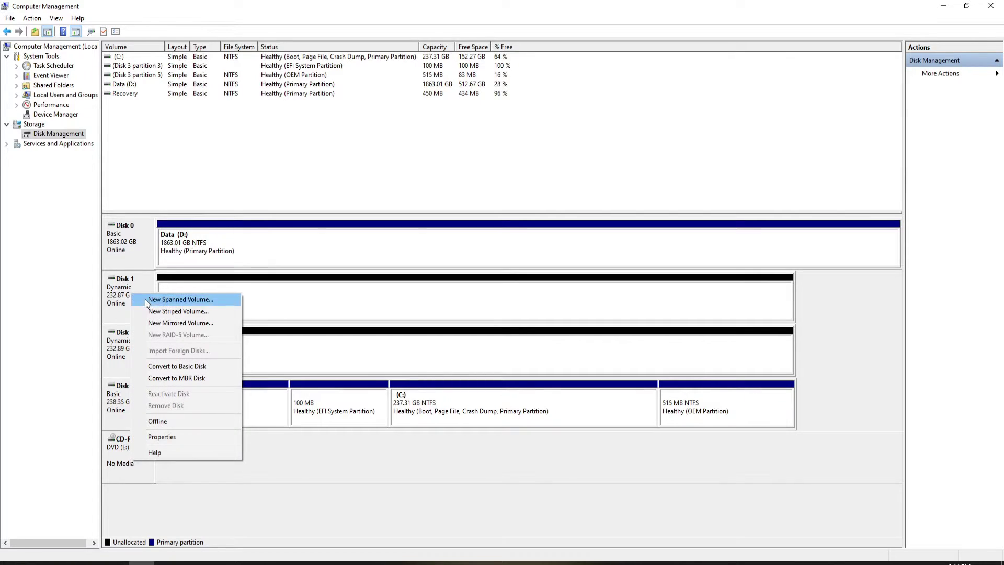
{"action": "left_click", "coordinate": [165, 323]}
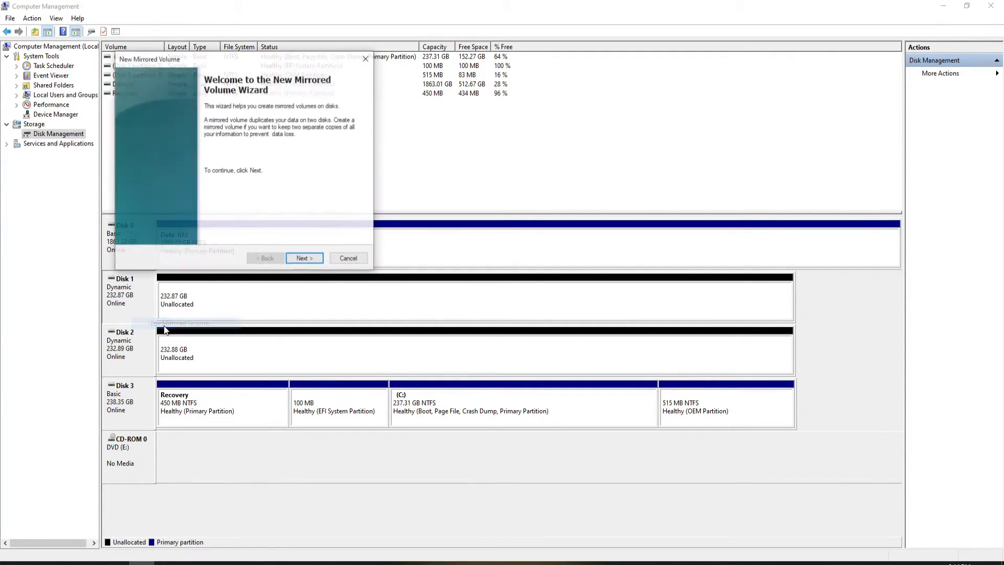
{"action": "left_click", "coordinate": [307, 262]}
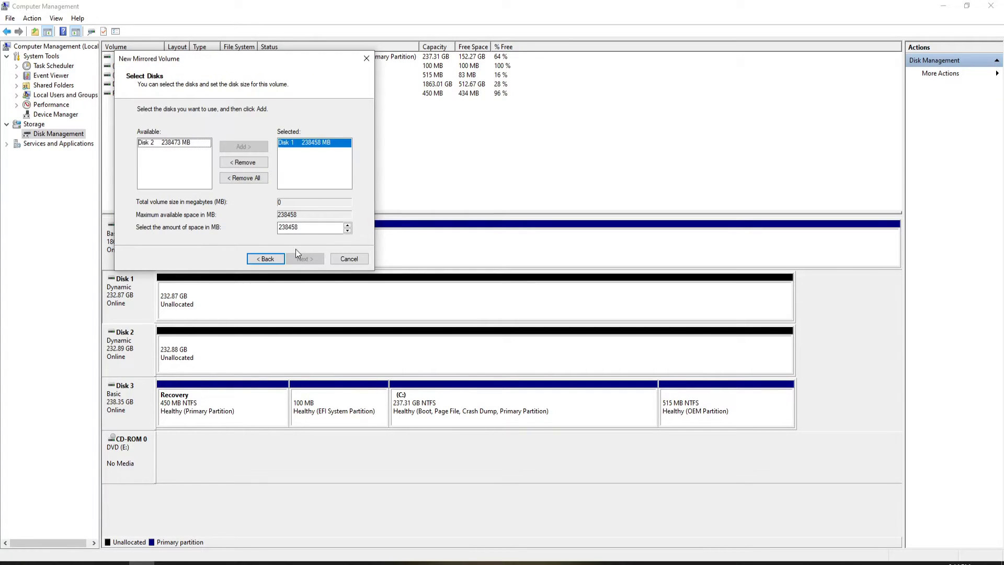
{"action": "left_click", "coordinate": [289, 144]}
{"action": "left_click", "coordinate": [178, 143]}
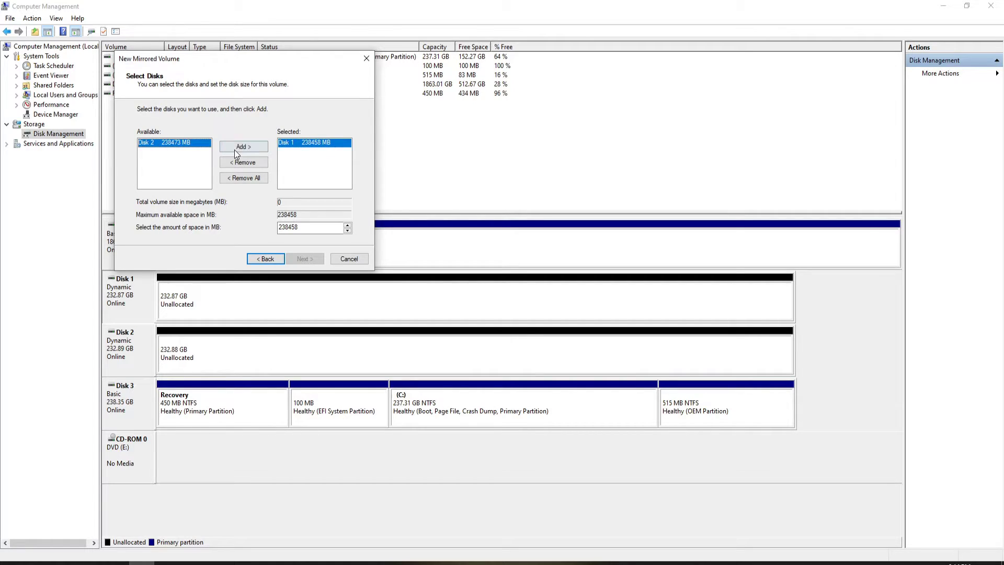
{"action": "left_click", "coordinate": [238, 147]}
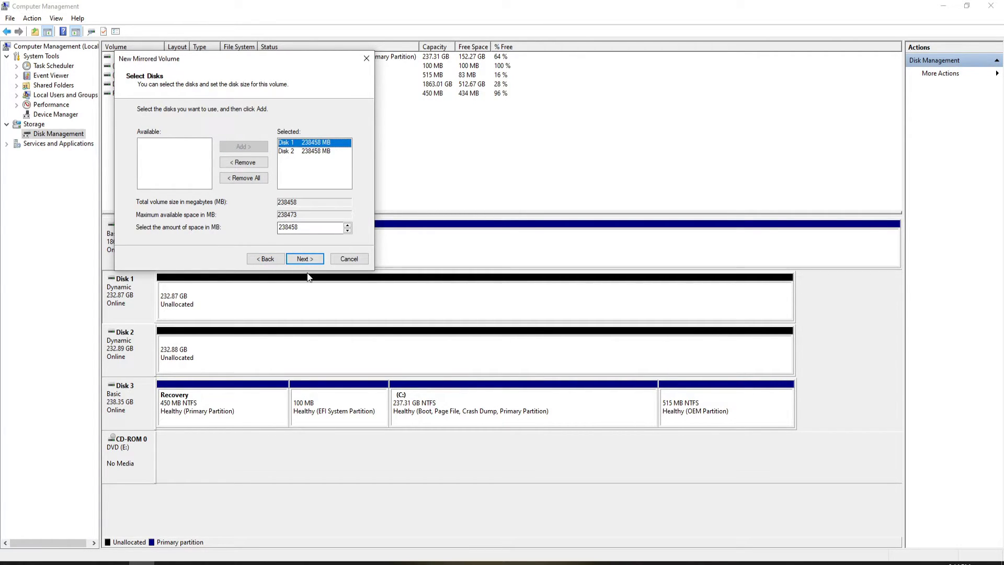
{"action": "left_click", "coordinate": [305, 259]}
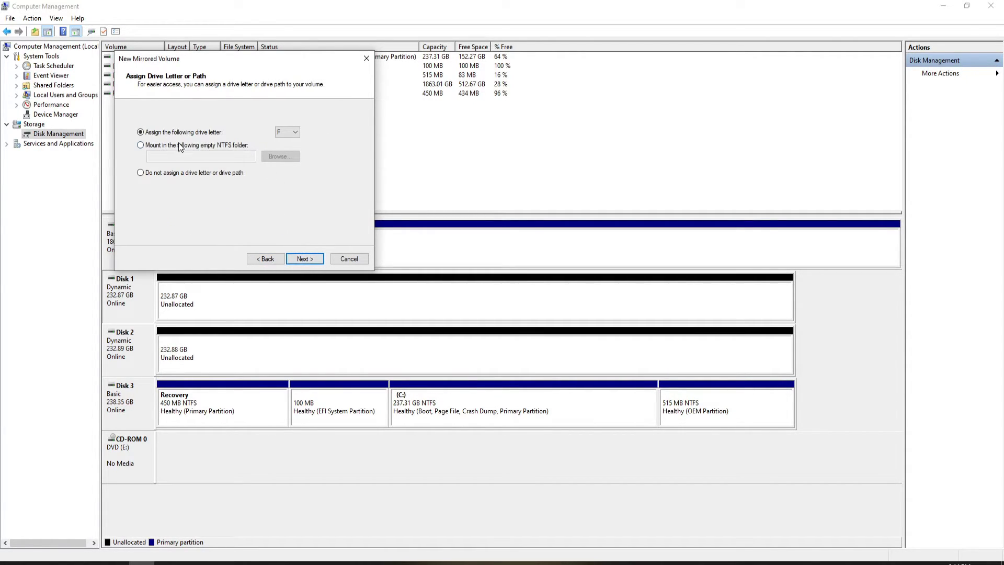
Keep drive letter F, label the volume RAID1 with quick NTFS format, and finish the wizard
{"action": "left_click", "coordinate": [303, 260]}
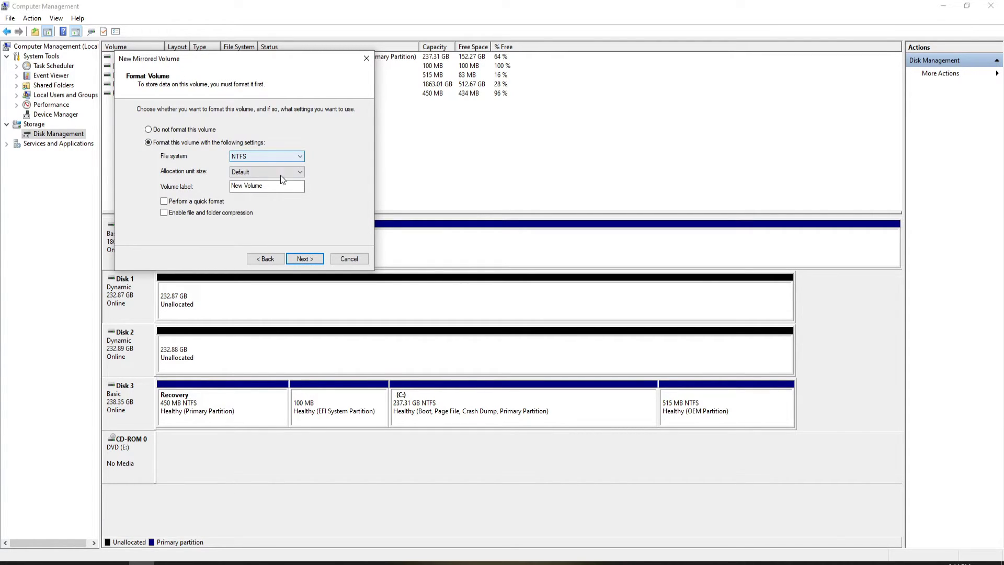
{"action": "left_click_drag", "start_coordinate": [231, 186], "coordinate": [275, 186]}
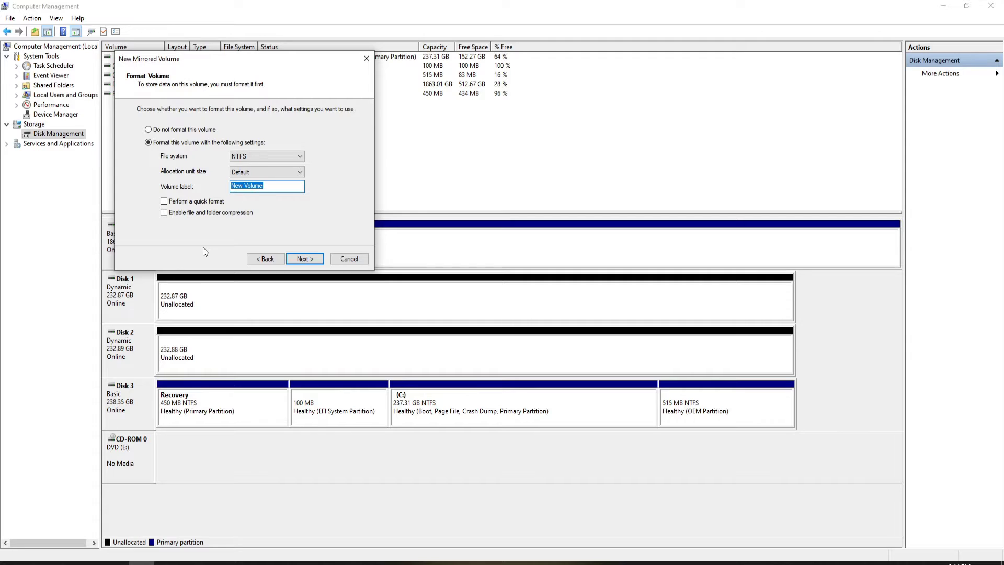
{"action": "type", "text": "RAID1"}
{"action": "left_click", "coordinate": [174, 204]}
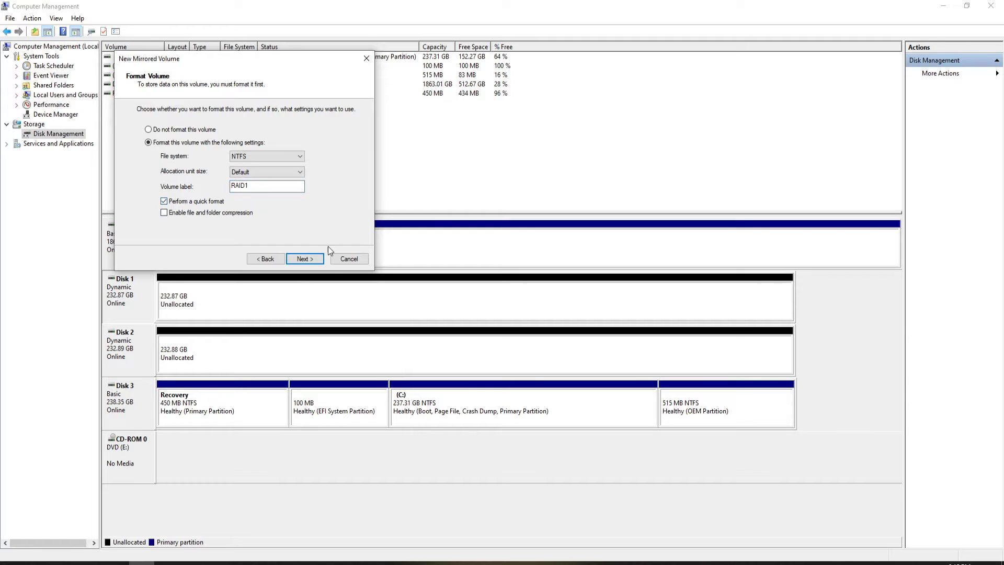
{"action": "left_click", "coordinate": [305, 259]}
{"action": "left_click", "coordinate": [305, 259]}
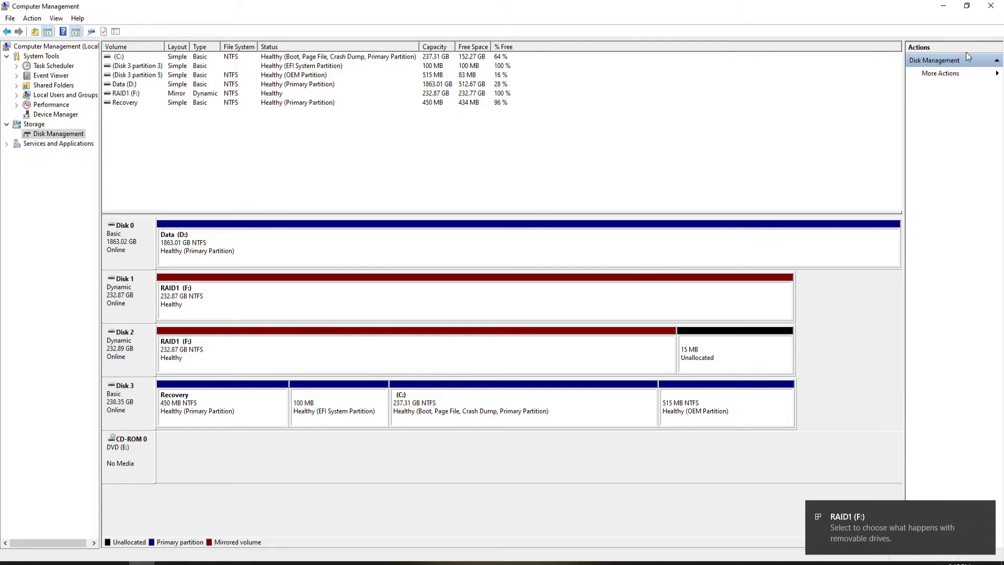
Minimize Computer Management and open File Explorer with Win+E
{"action": "left_click", "coordinate": [941, 6]}
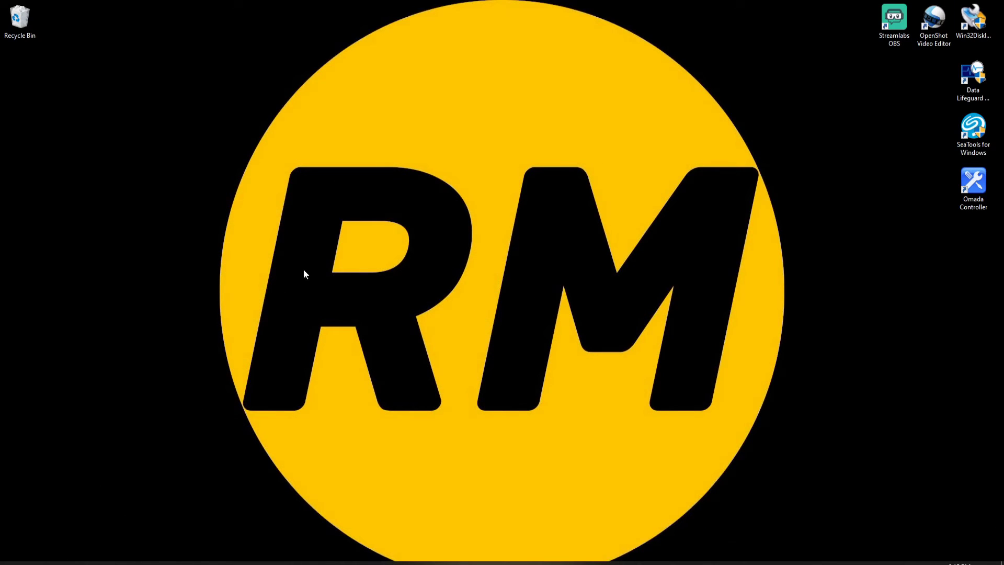
{"action": "key", "text": "super+e"}
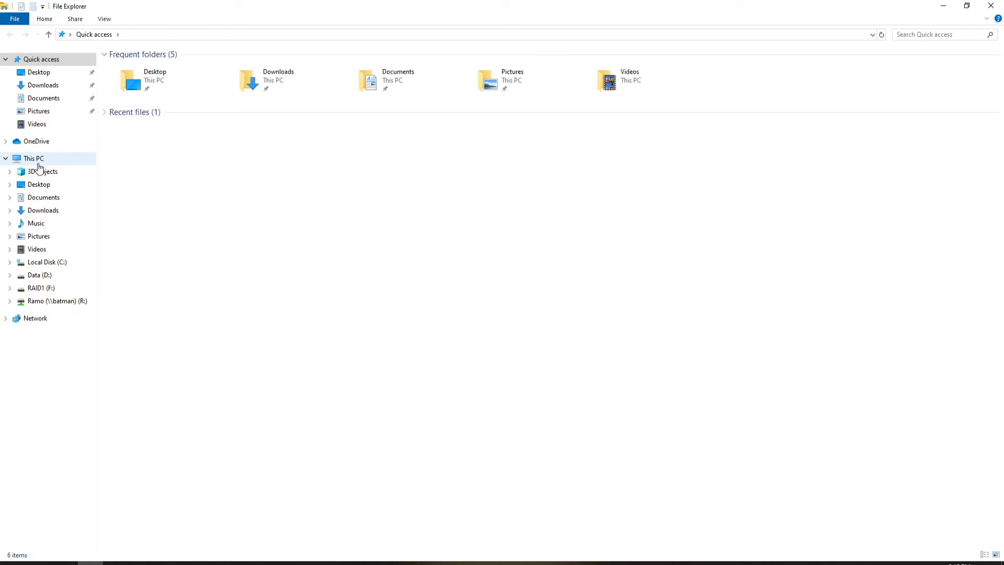
View This PC and check RAID1 (F:) shows 232 GB free of 232 GB
{"action": "left_click", "coordinate": [35, 159]}
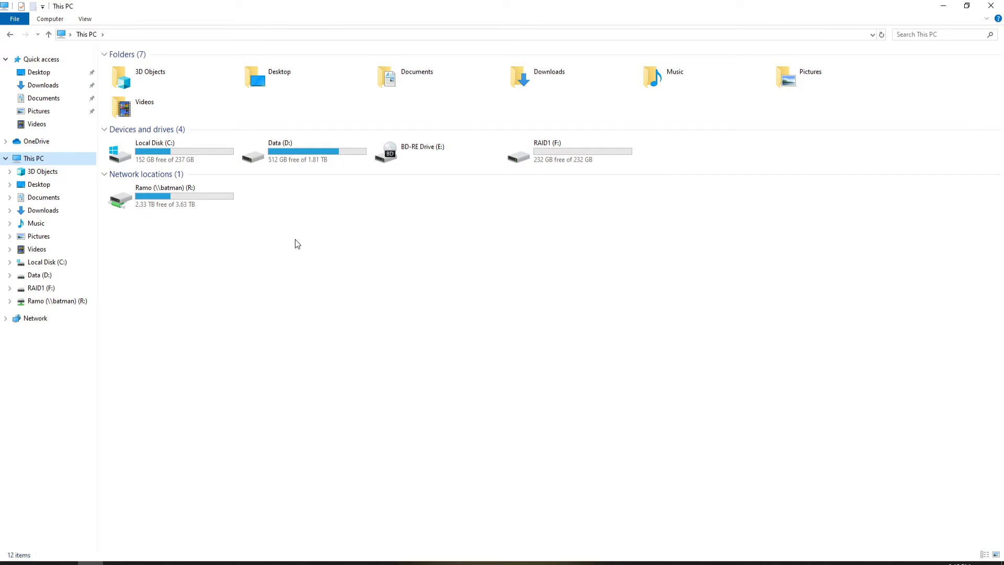
{"action": "left_click", "coordinate": [590, 162]}
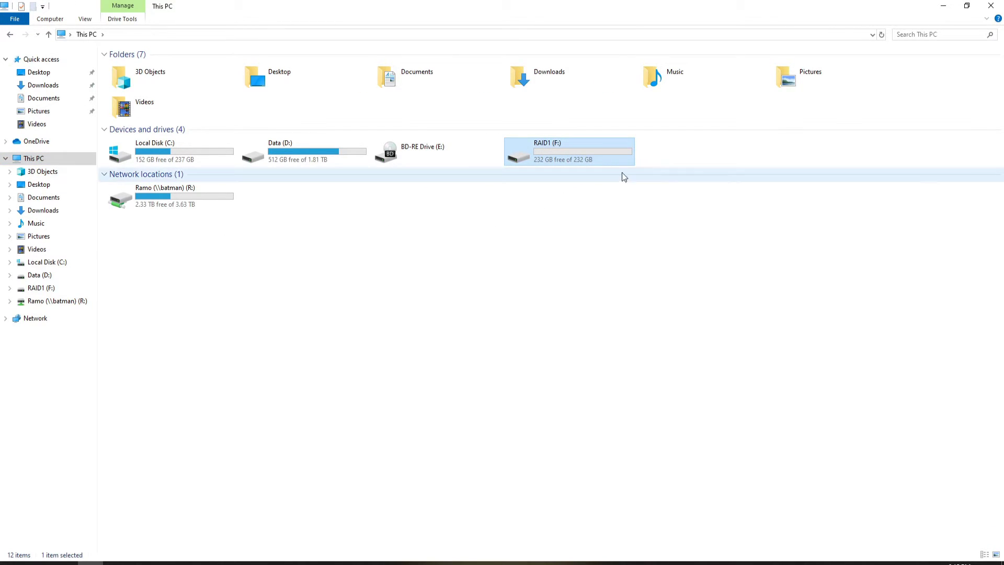
{"action": "left_click", "coordinate": [682, 165]}
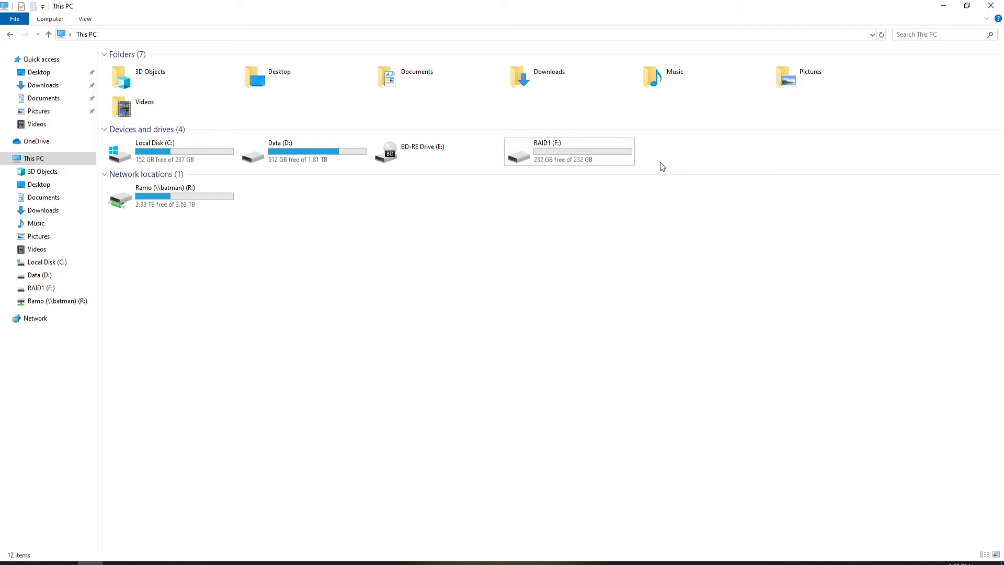